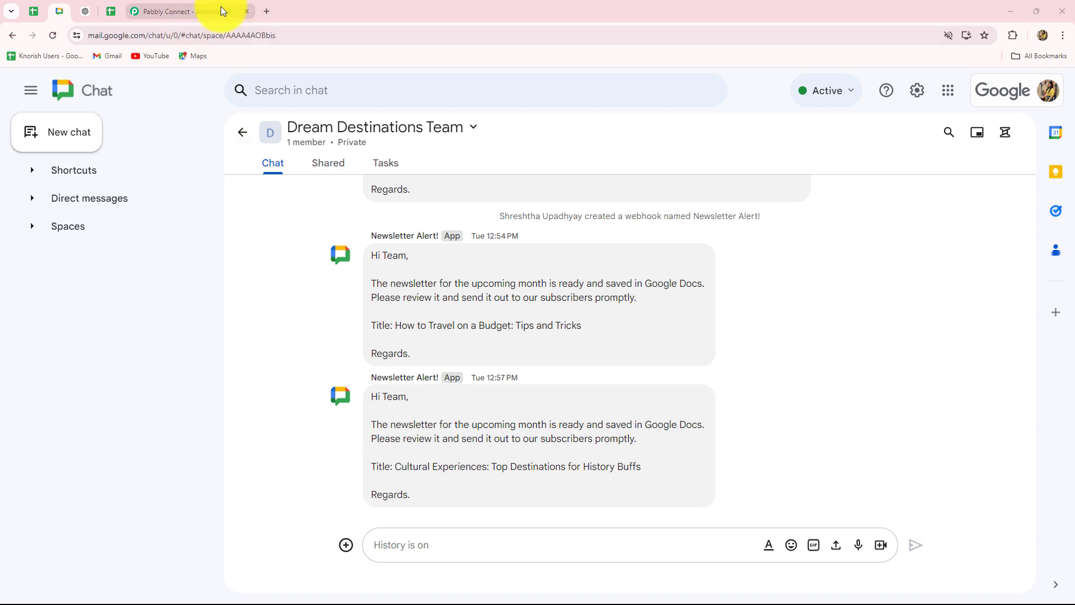
- Switch to the Pabbly website and sign in to the account
left_click(185, 11)
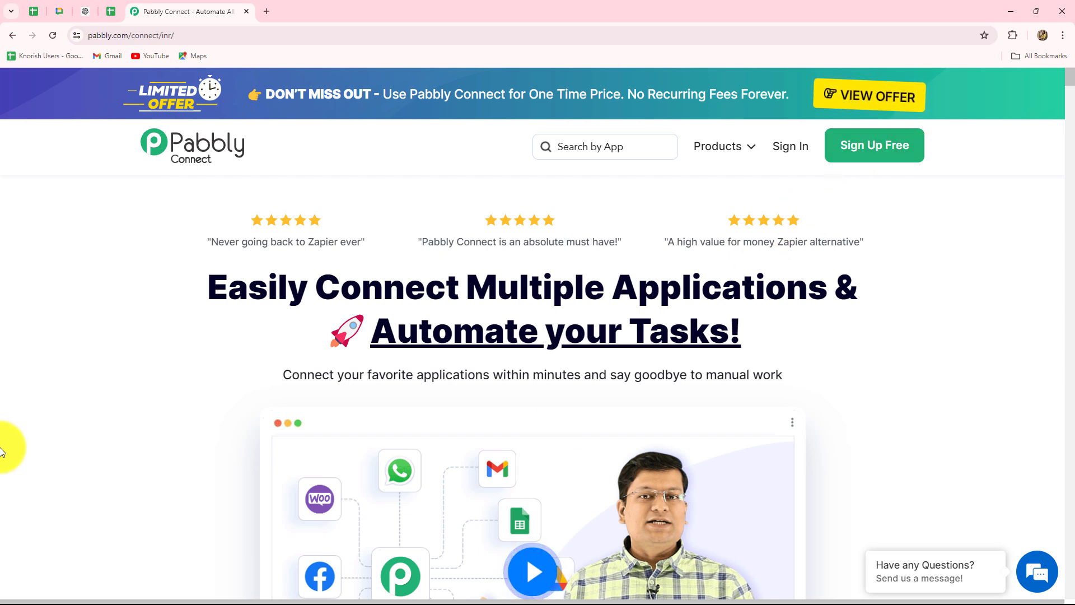
left_click_drag(210, 286, 757, 347)
left_click(784, 335)
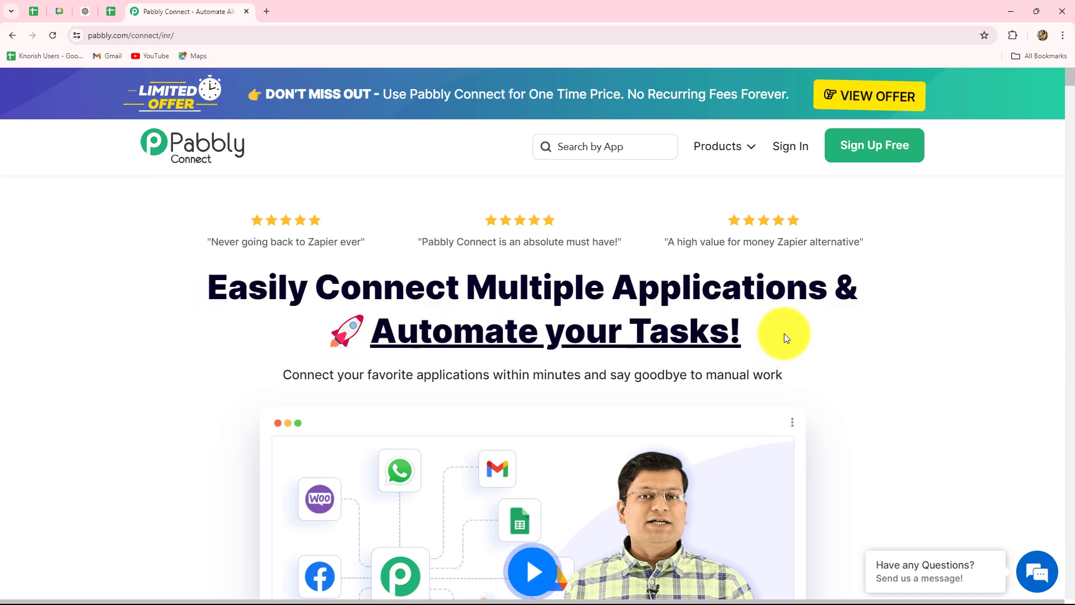
left_click(782, 151)
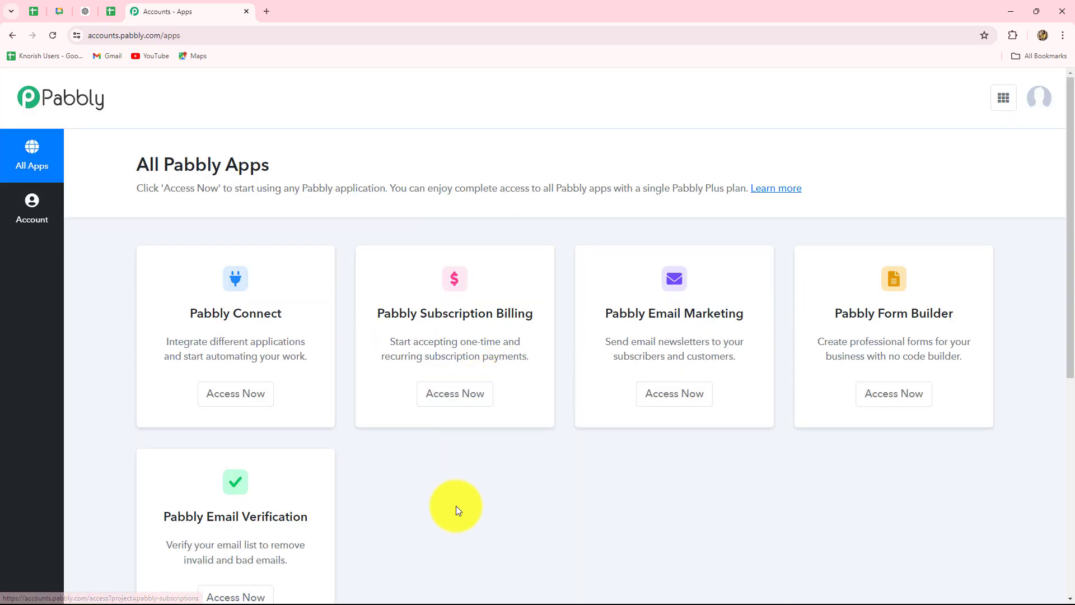
- Open Pabbly Connect in a new tab and review its empty Home folder dashboard
scroll(470, 491, "down", 4)
scroll(455, 430, "up", 2)
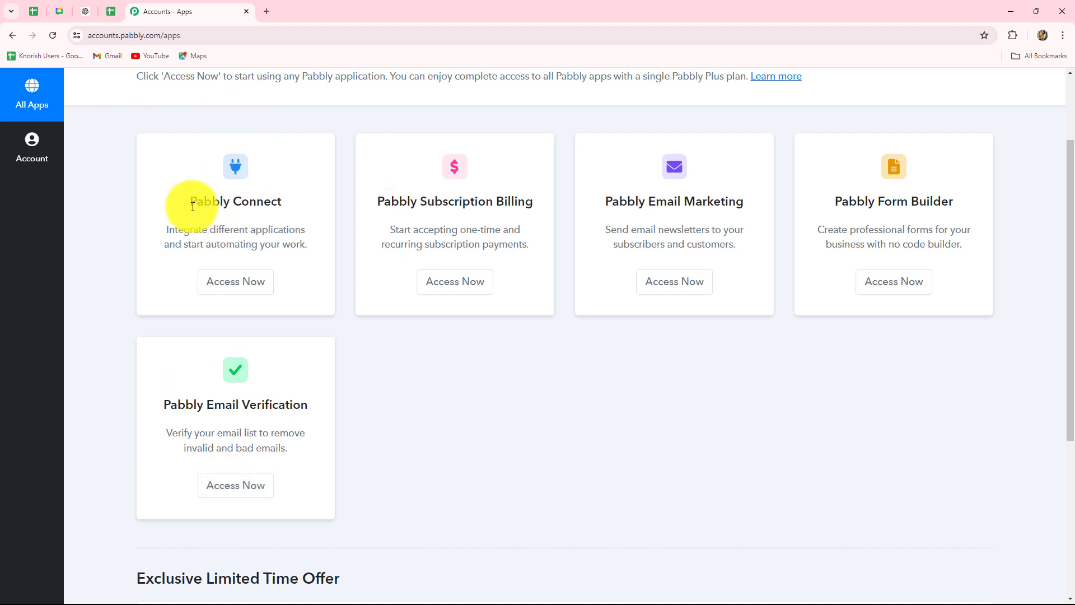
left_click_drag(191, 205, 240, 277)
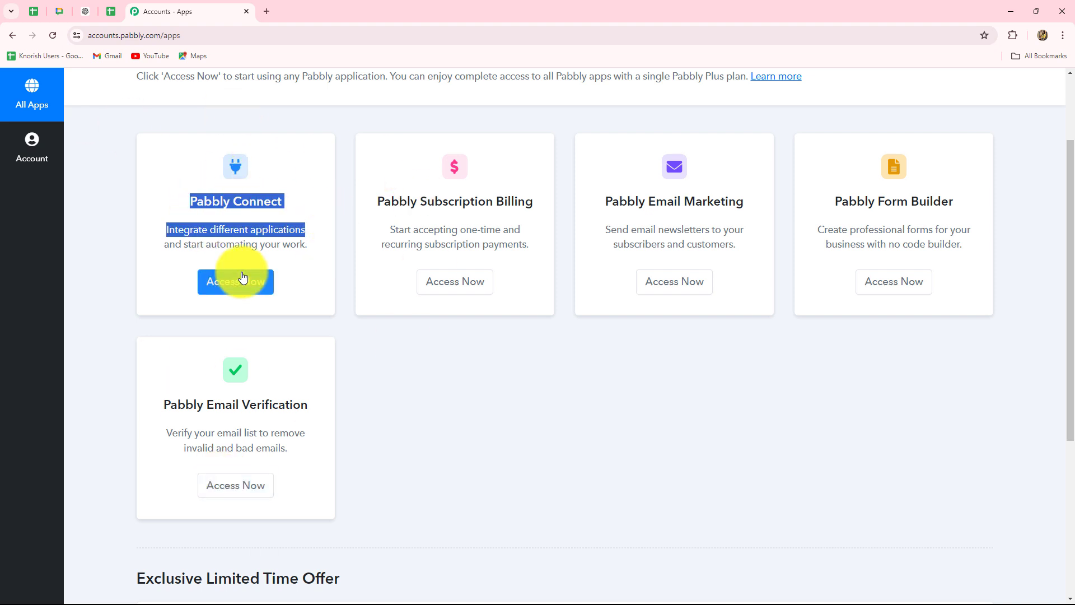
left_click(240, 274)
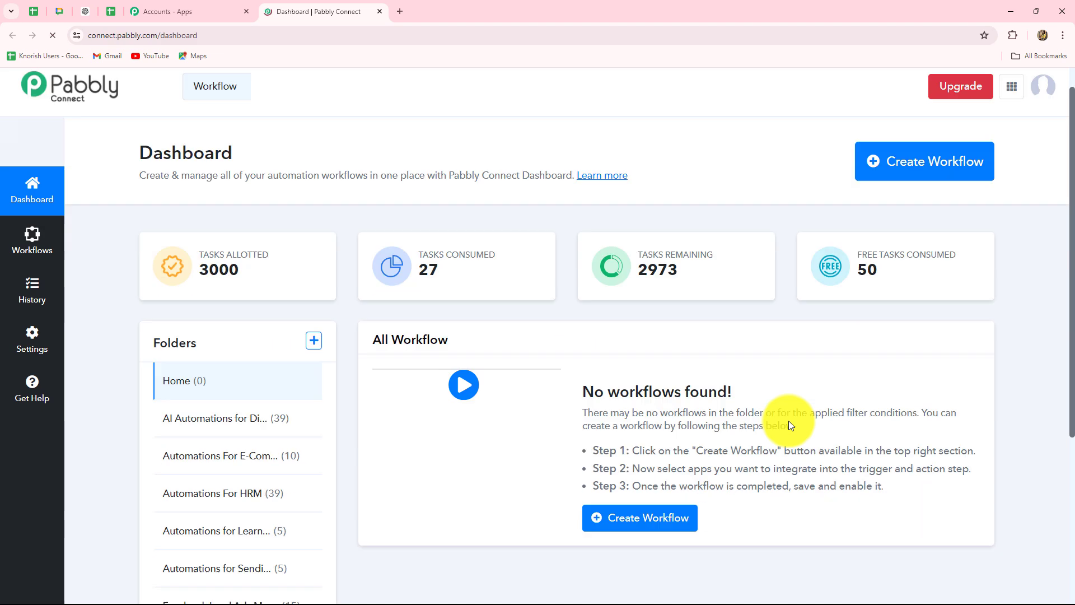
scroll(787, 421, "down", 2)
scroll(788, 421, "down", 2)
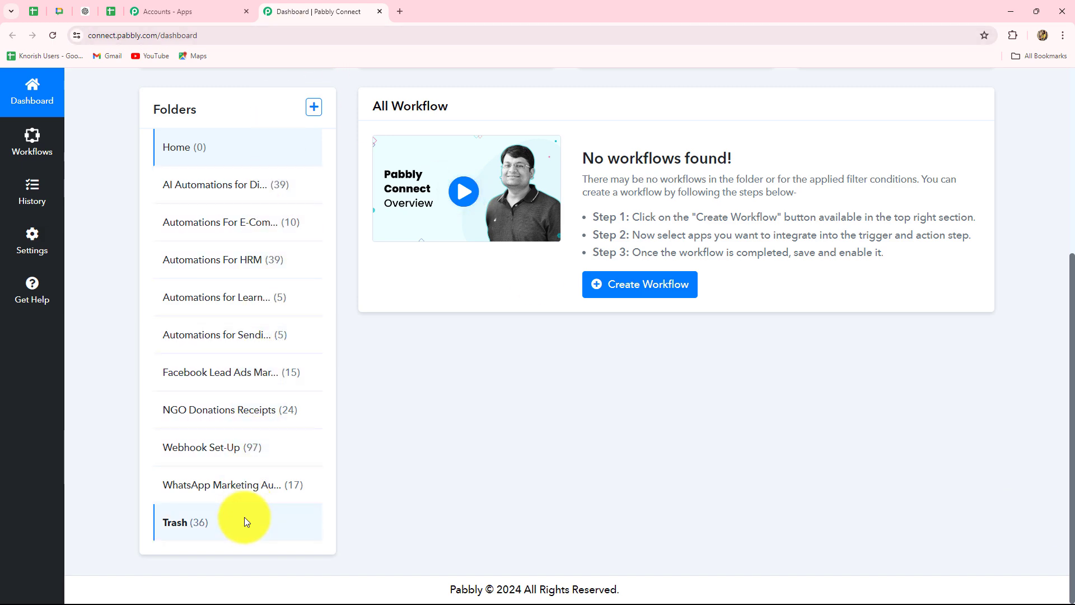
scroll(750, 465, "up", 4)
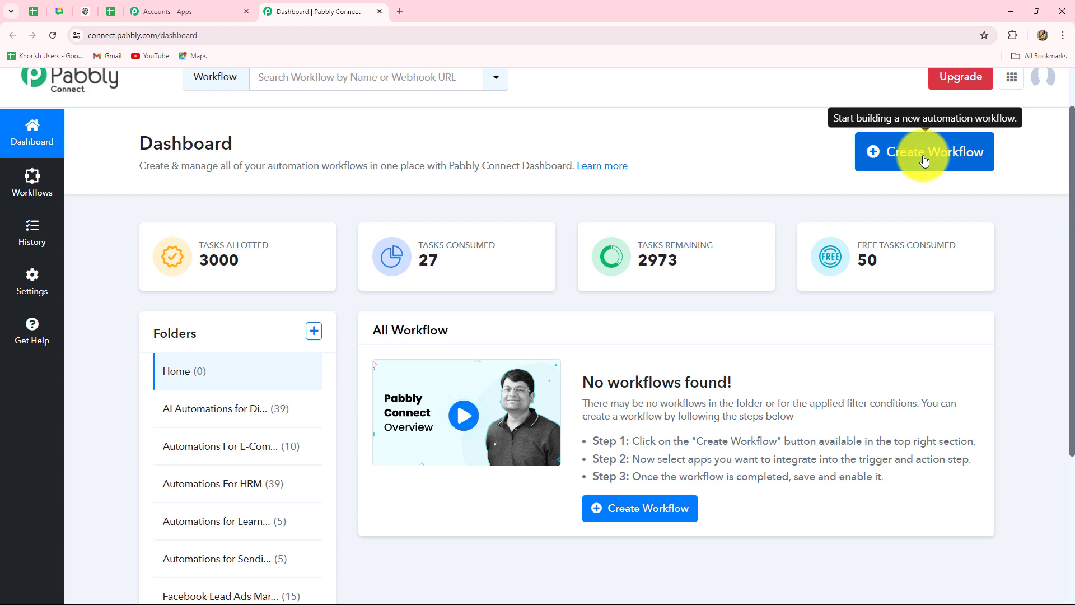
- Create workflow 'Send Daily Reminder Message on Google Chat Space' under folder Automations for Task Management
left_click(894, 161)
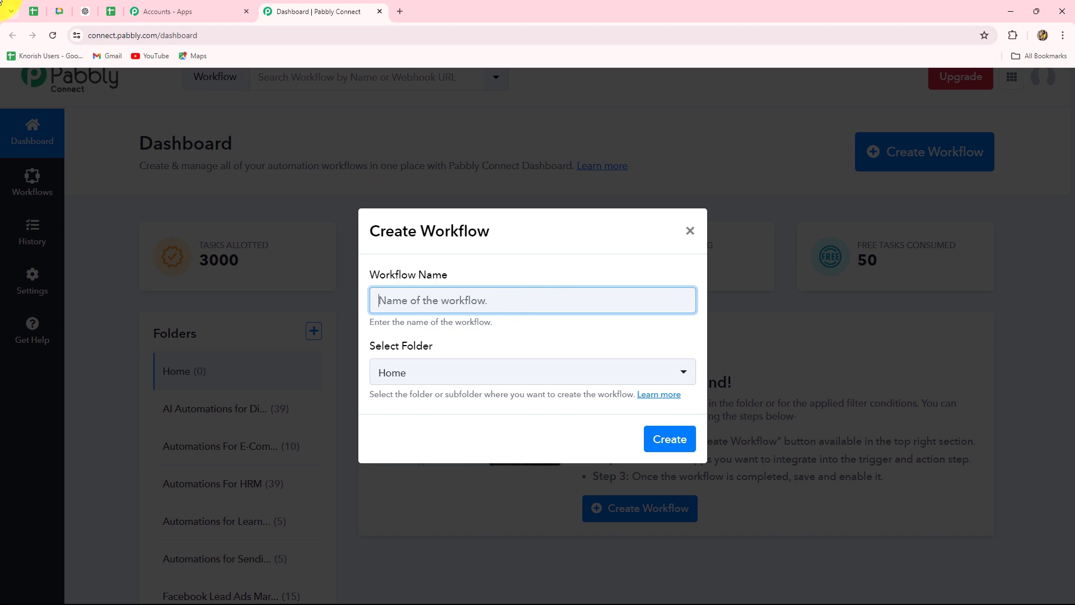
type("Send Daily Reminder Message on Google Chat Space")
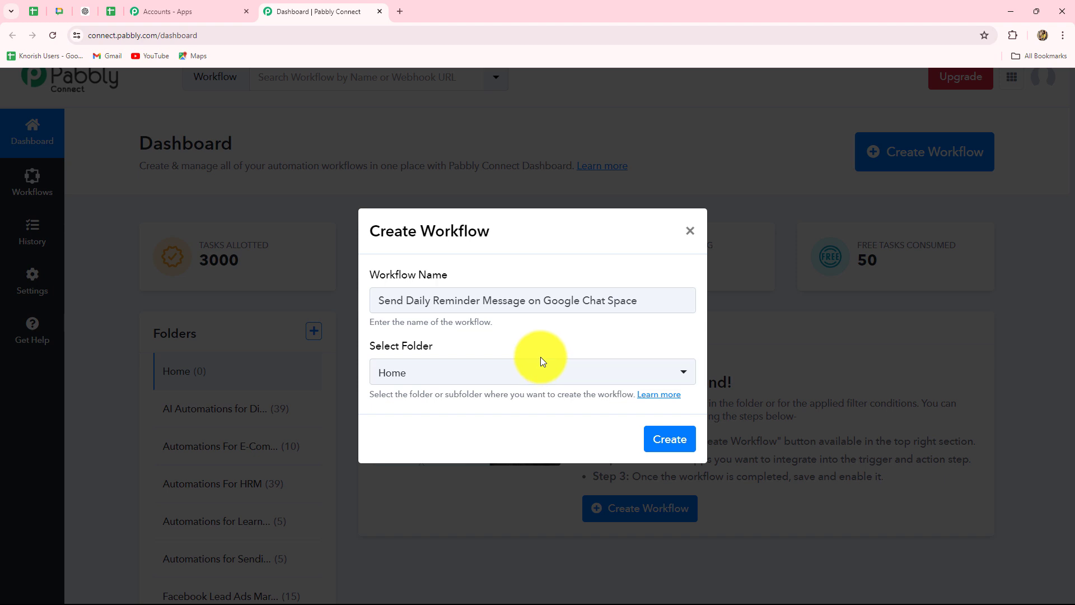
left_click(507, 374)
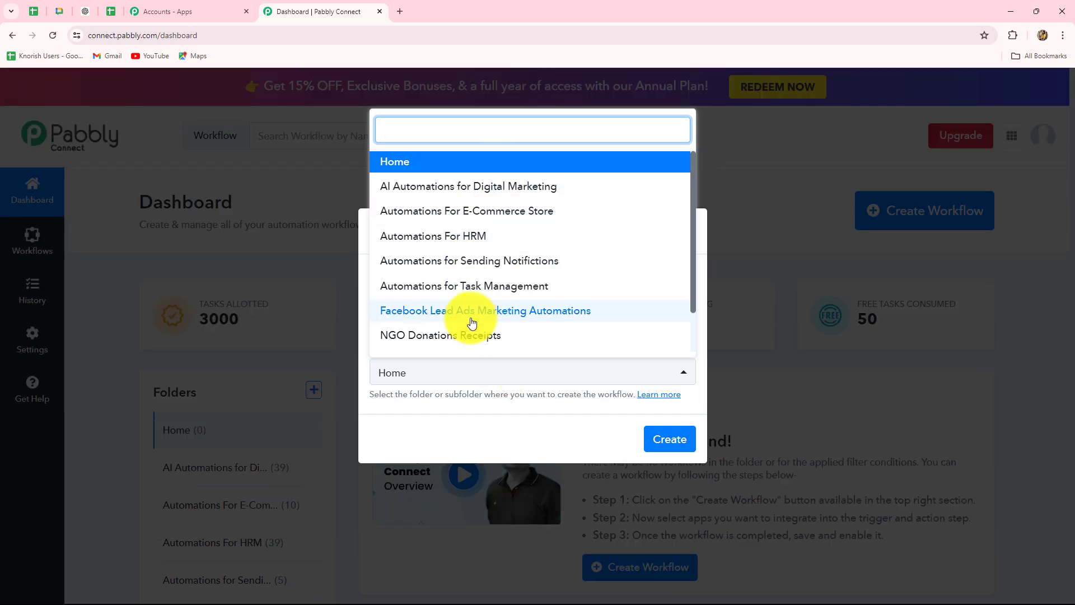
left_click(475, 289)
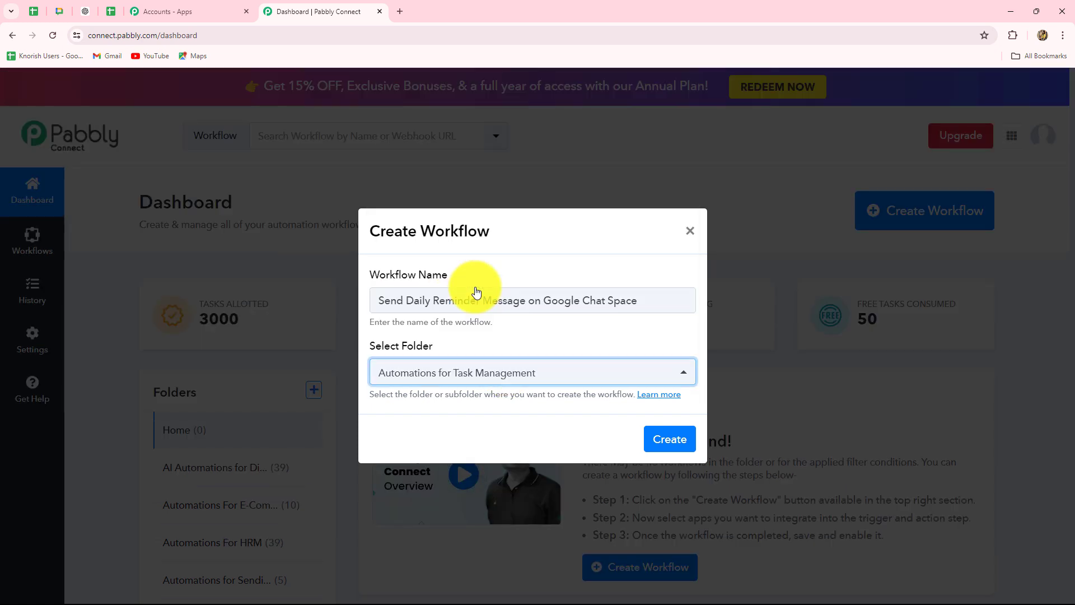
left_click(690, 444)
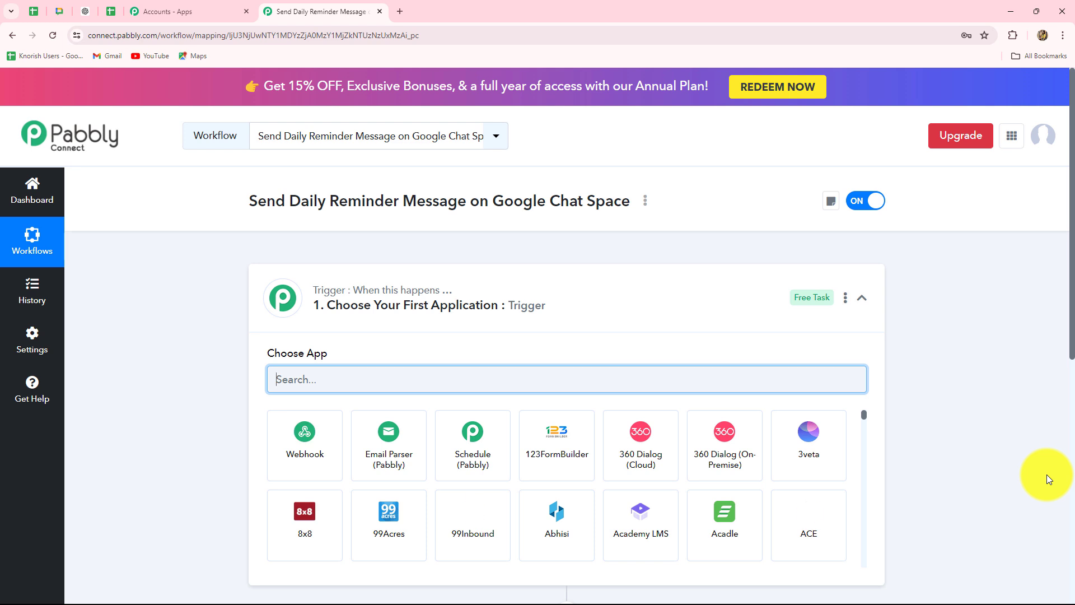
scroll(1042, 454, "down", 5)
scroll(1007, 414, "up", 3)
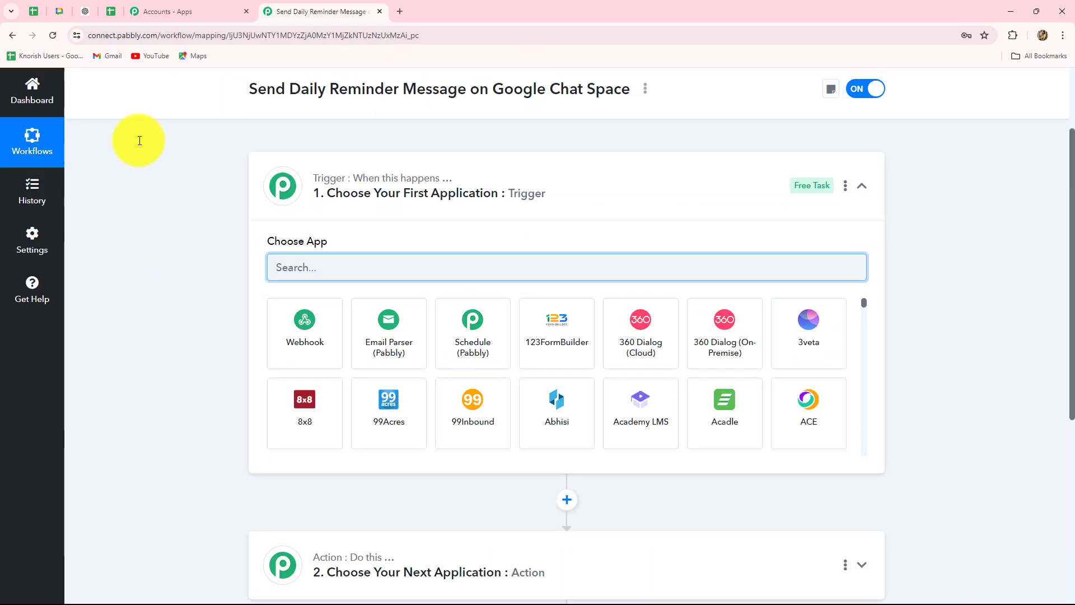
scroll(213, 359, "down", 2)
scroll(214, 359, "up", 1)
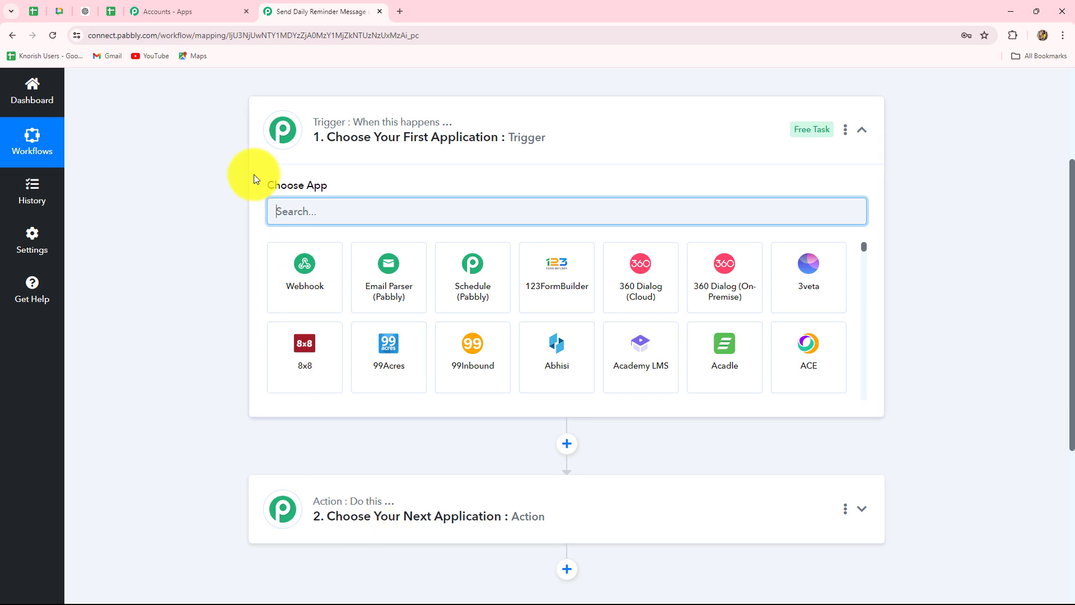
scroll(425, 453, "down", 2)
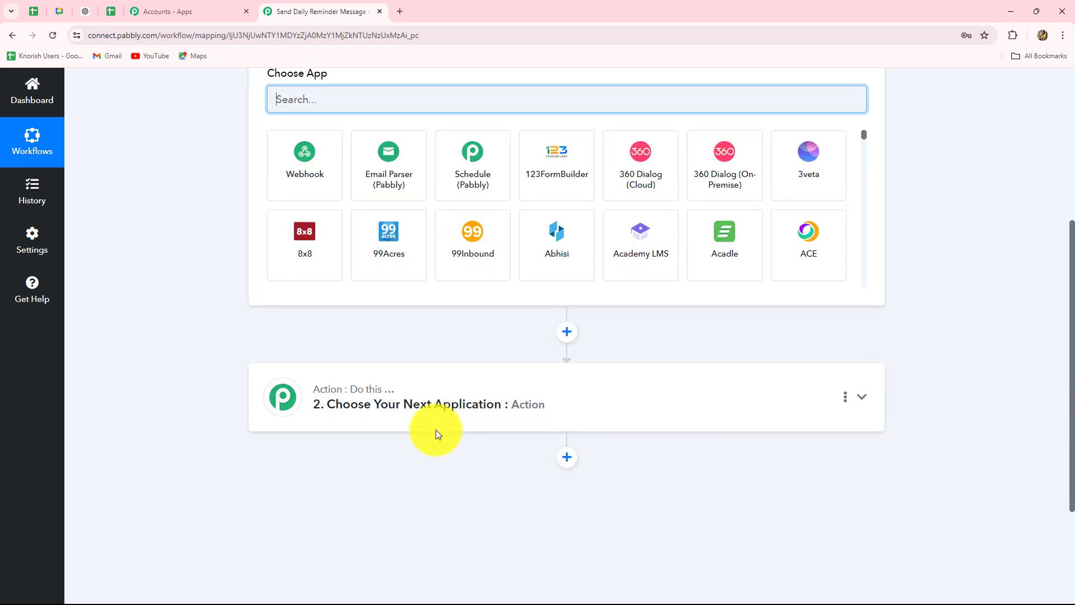
scroll(401, 531, "up", 3)
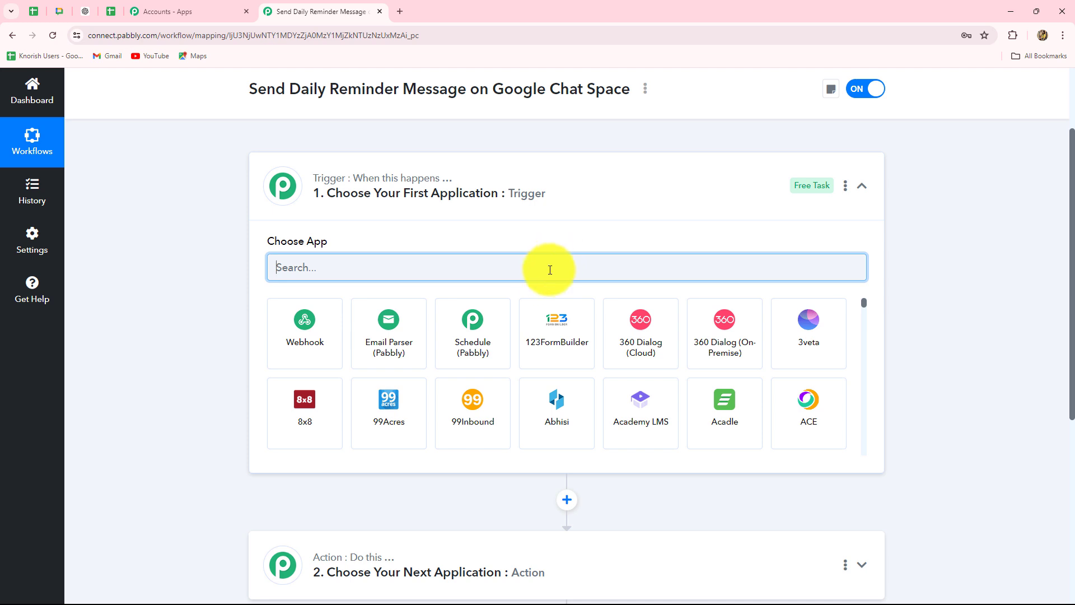
scroll(538, 281, "down", 5)
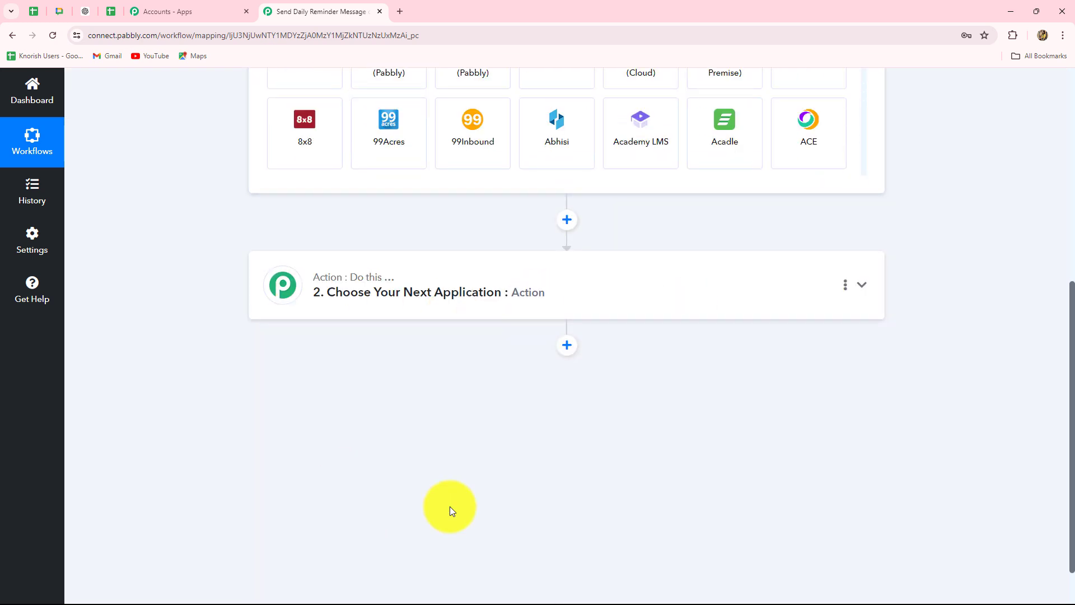
scroll(442, 517, "up", 6)
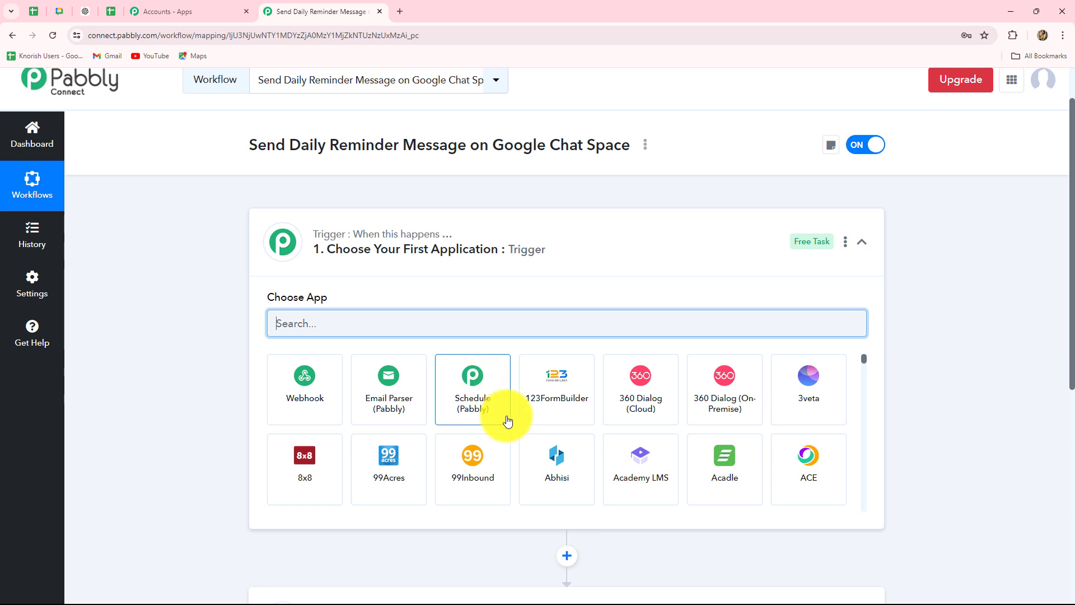
scroll(1013, 400, "down", 7)
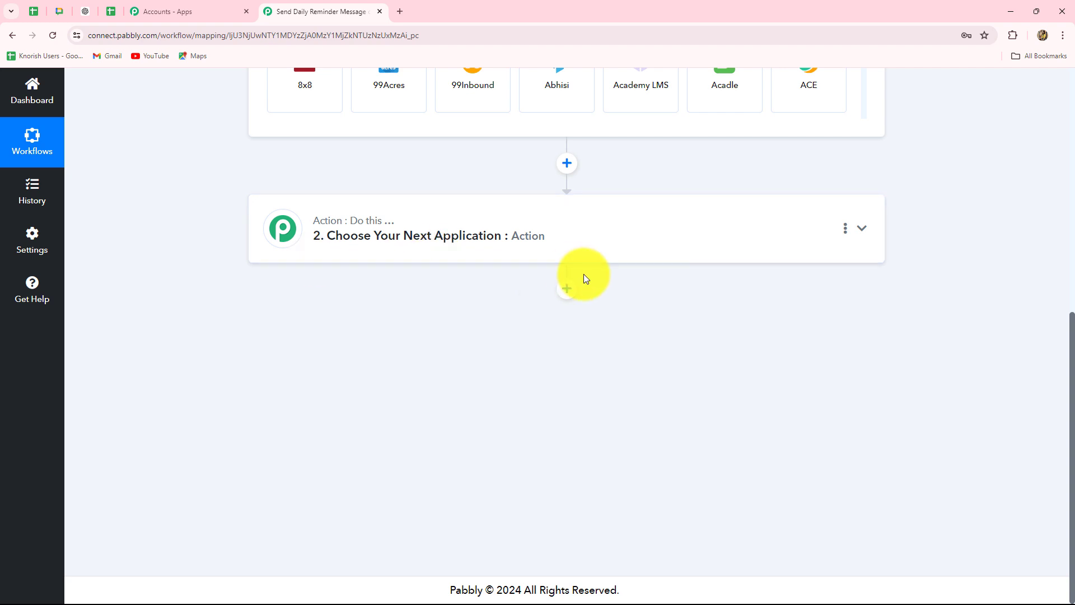
scroll(701, 428, "up", 5)
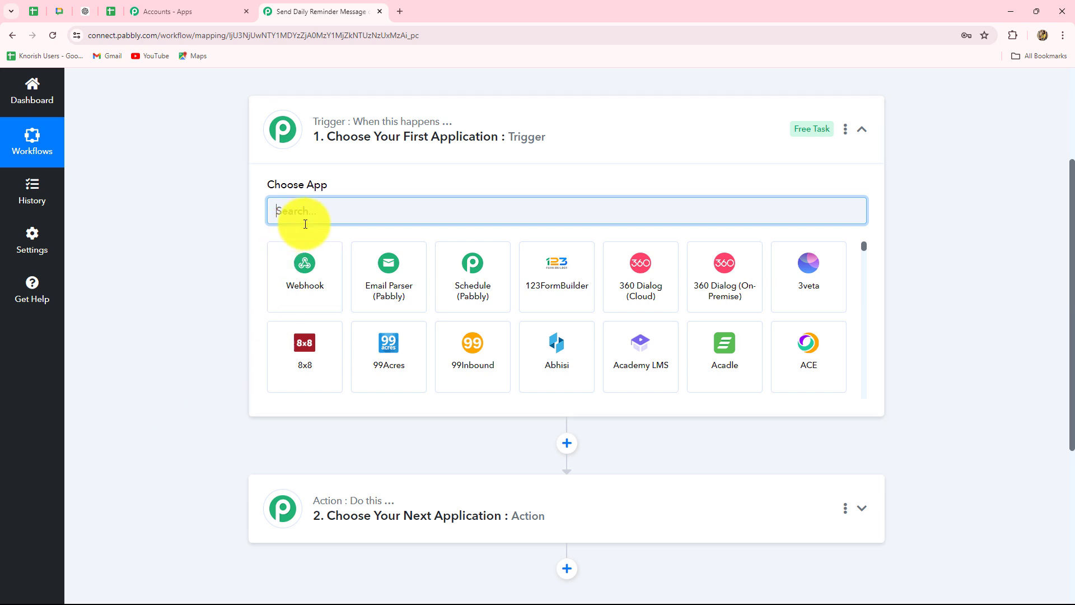
- Use Schedule (Pabbly) as the trigger app with the Schedule Workflow event
left_click(490, 300)
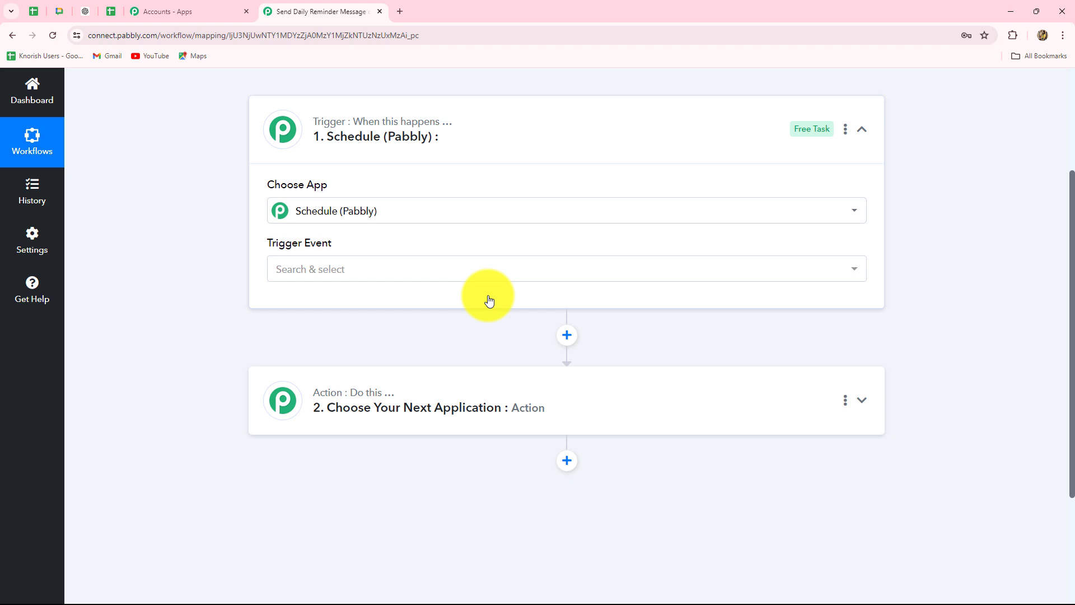
left_click(335, 279)
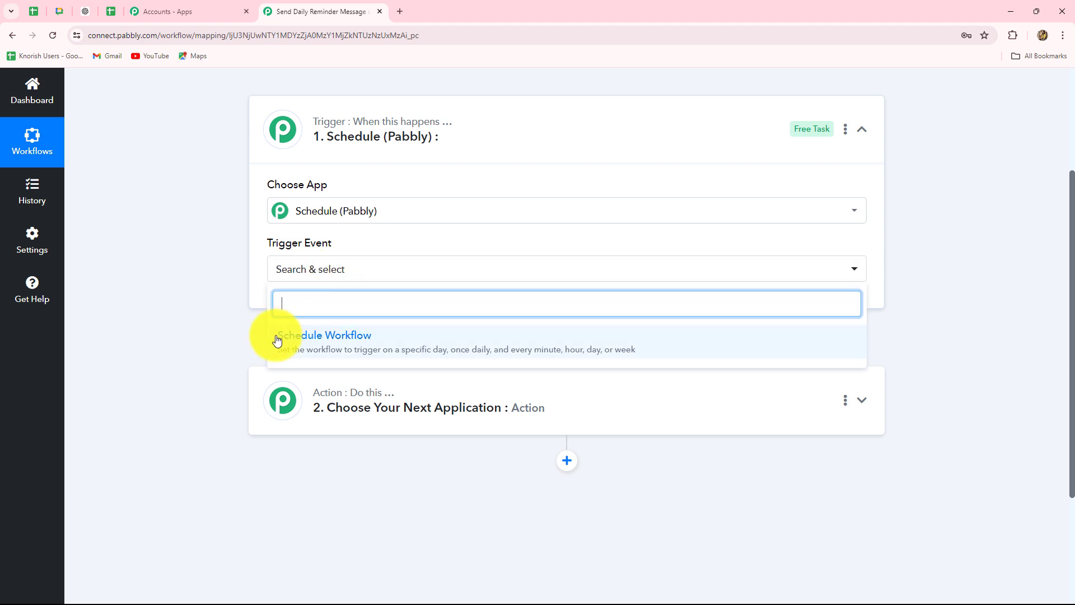
left_click(348, 345)
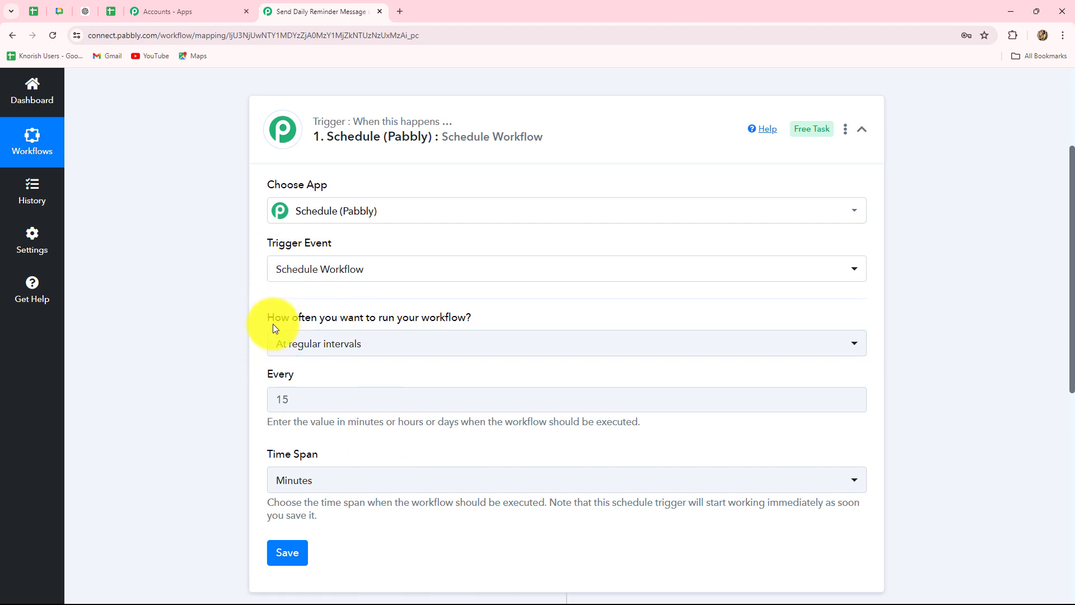
- Set the schedule frequency to Every day with a run time of 10:00
mouse_move(281, 326)
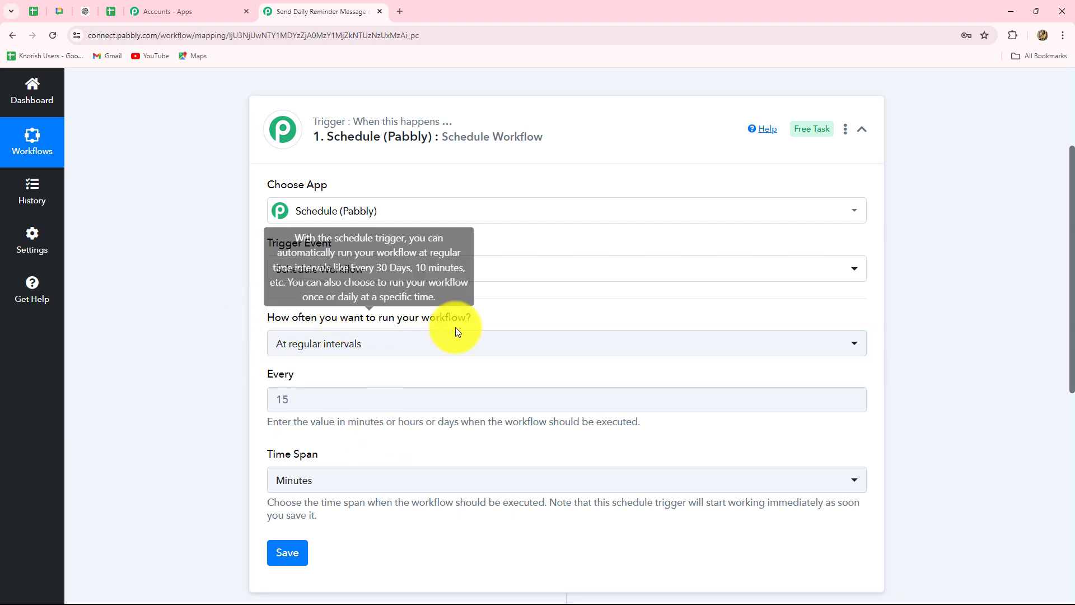
scroll(457, 327, "down", 3)
left_click(360, 177)
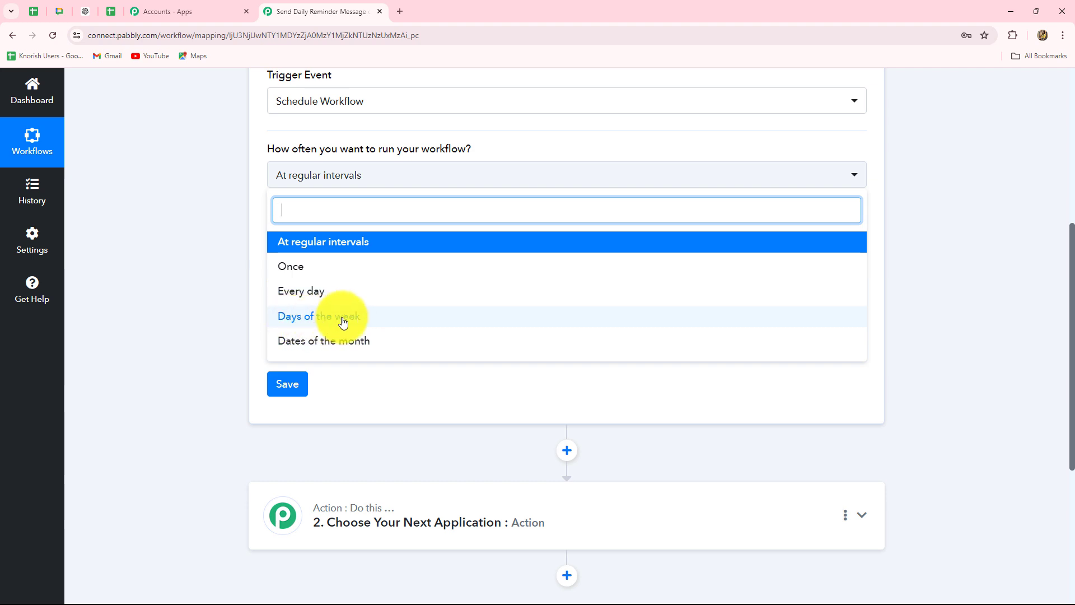
left_click(295, 292)
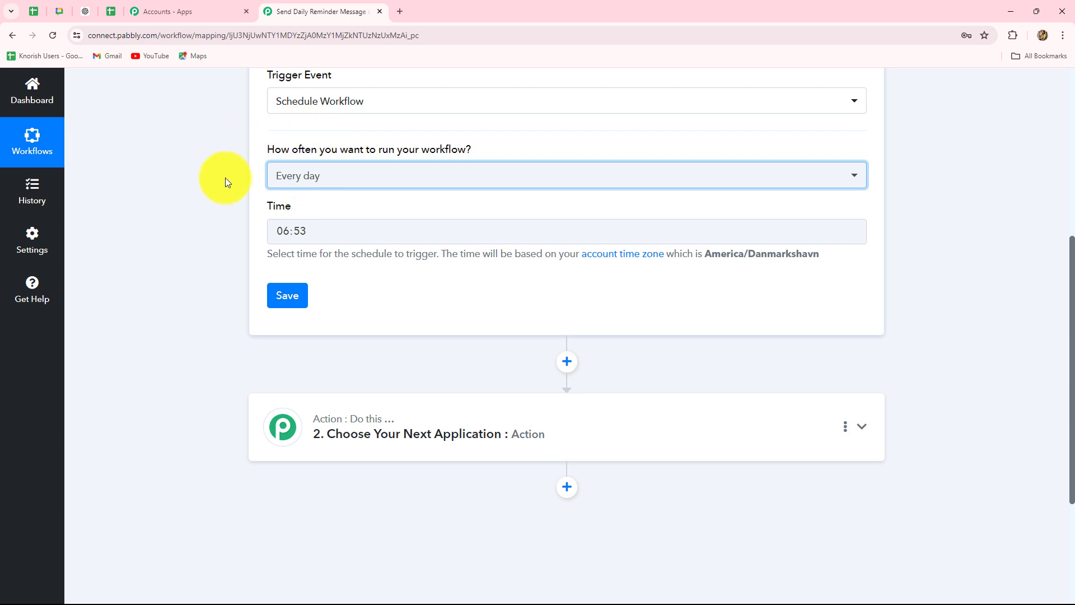
left_click(339, 231)
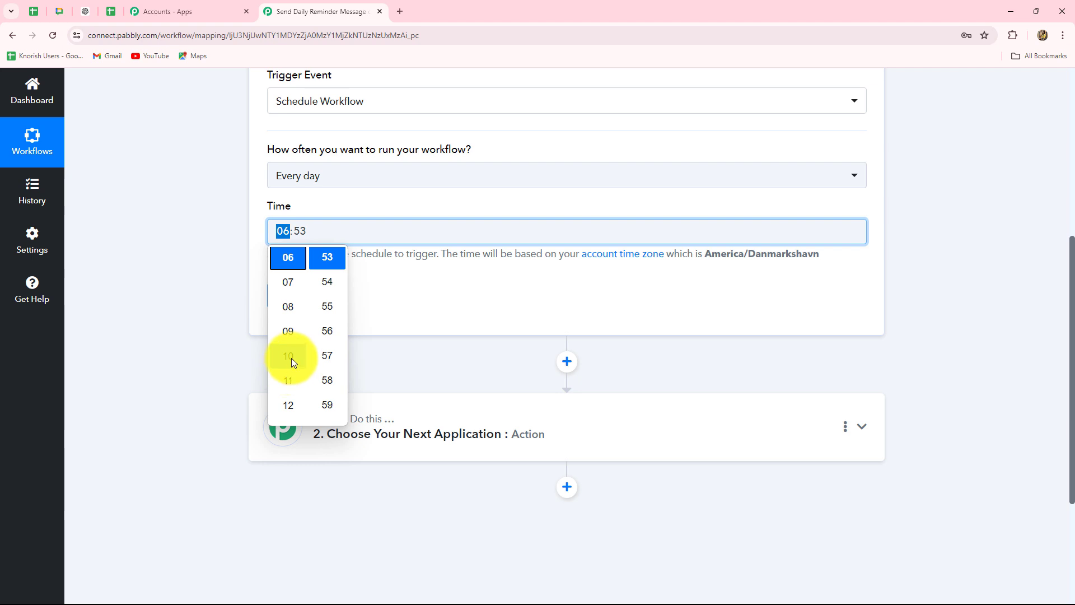
left_click(291, 357)
scroll(330, 322, "down", 3)
left_click(318, 299)
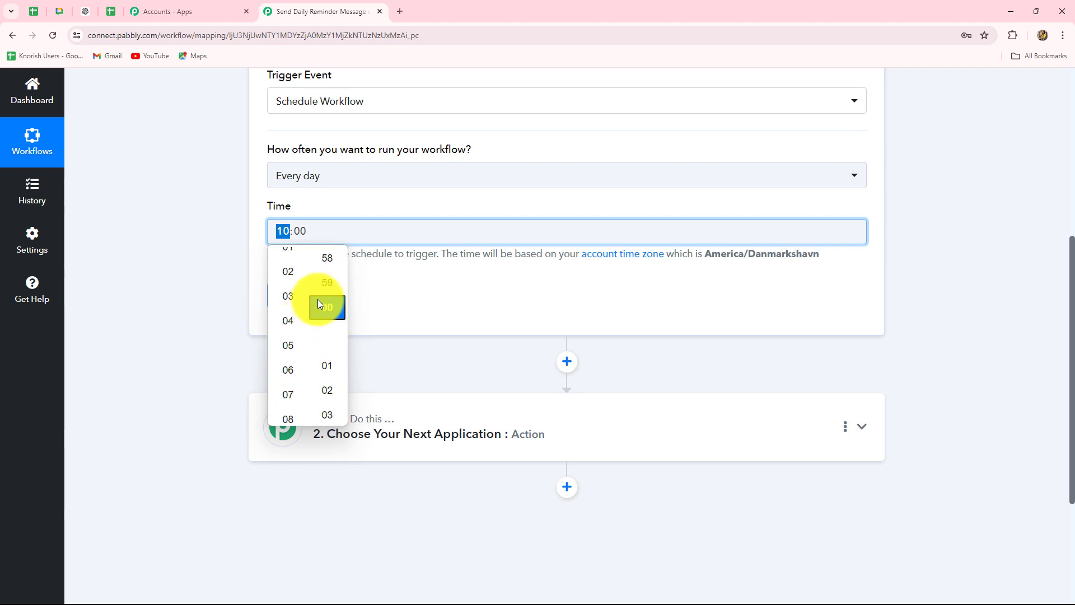
left_click(191, 276)
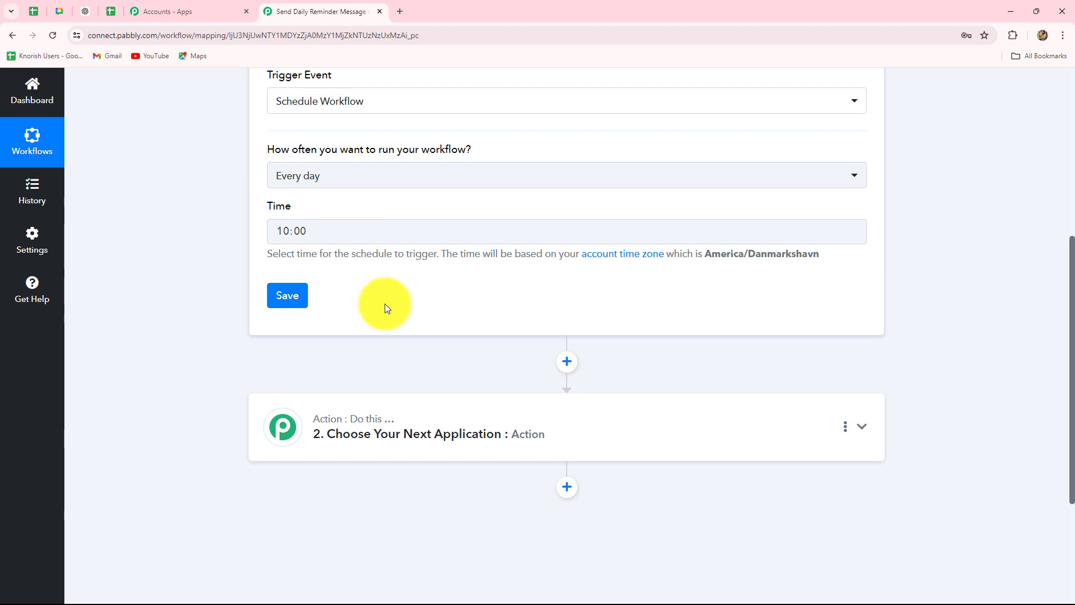
- Save the trigger and confirm the response shows Every Day and 10:00 (UTC+0)
left_click(288, 296)
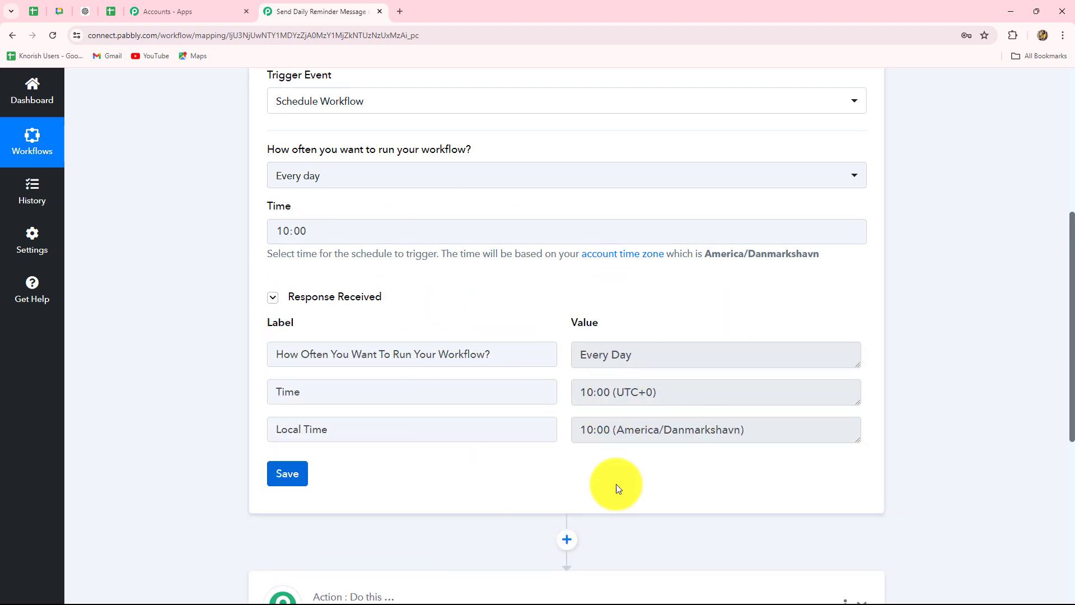
left_click(660, 363)
left_click(676, 391)
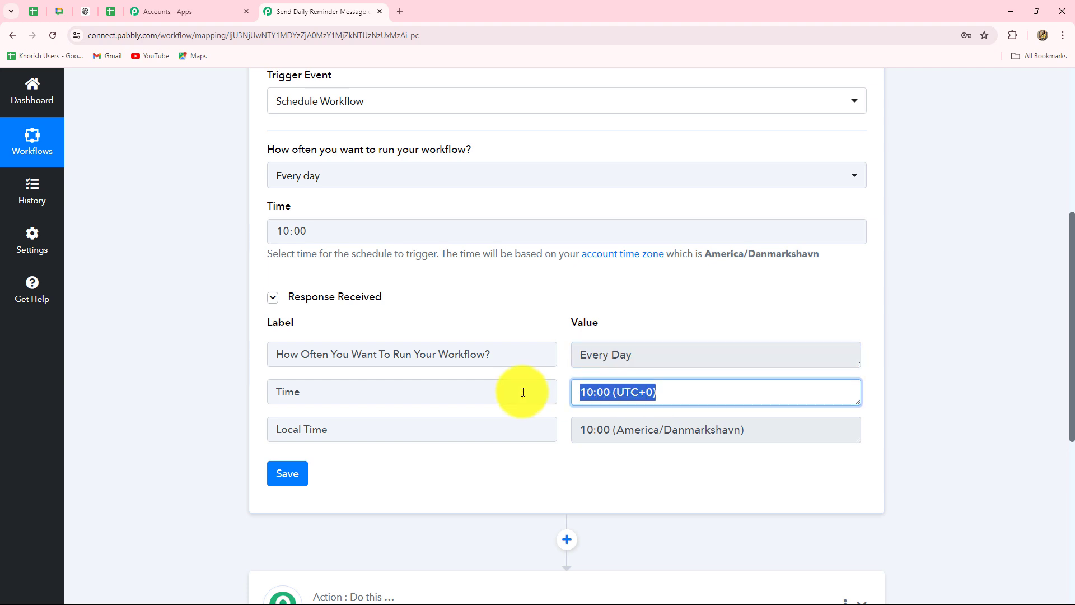
scroll(516, 408, "down", 7)
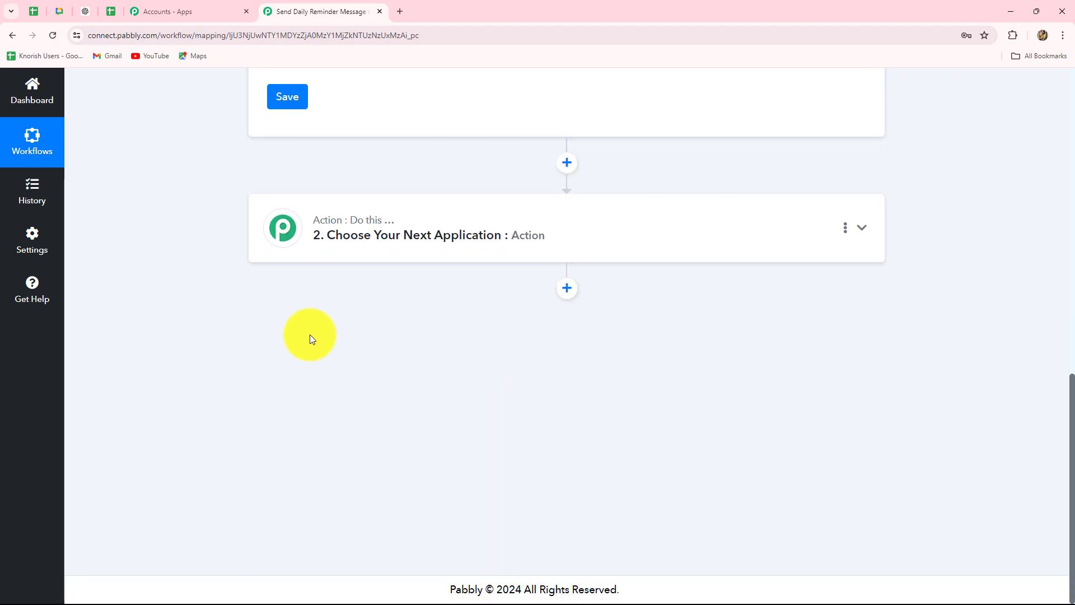
- Search 'Goo' and choose Google Chat Hangout as the action app
left_click(56, 11)
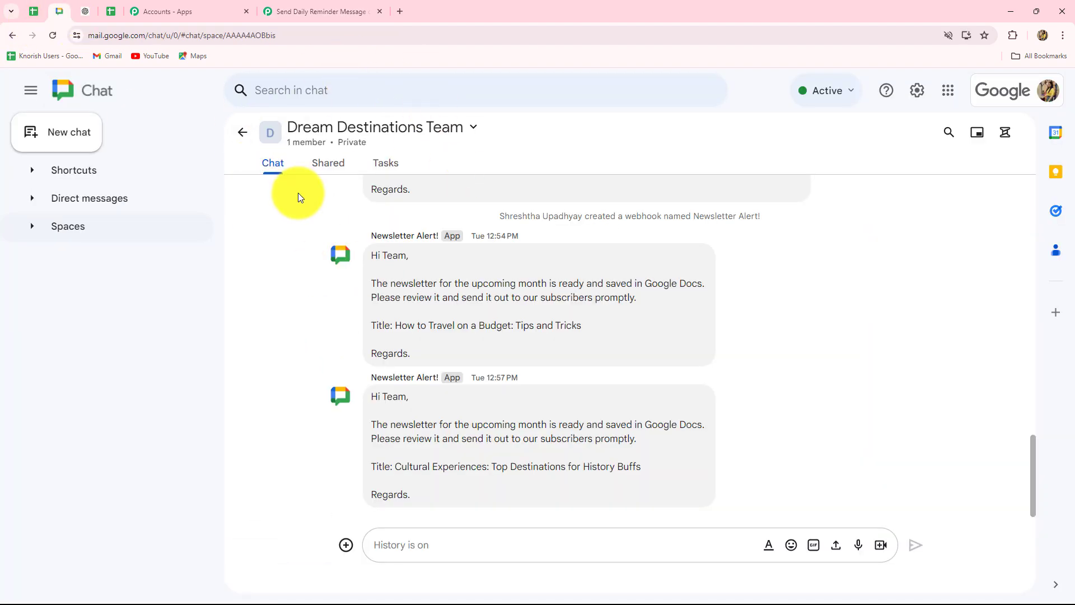
left_click(297, 11)
left_click(377, 214)
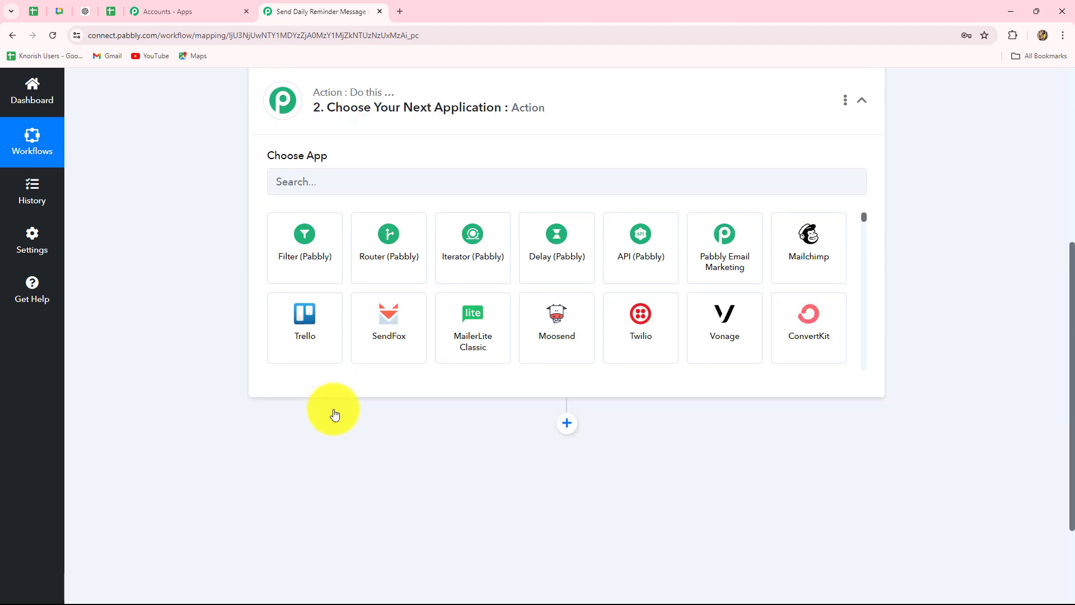
scroll(322, 375, "up", 2)
left_click(312, 308)
type("Goo")
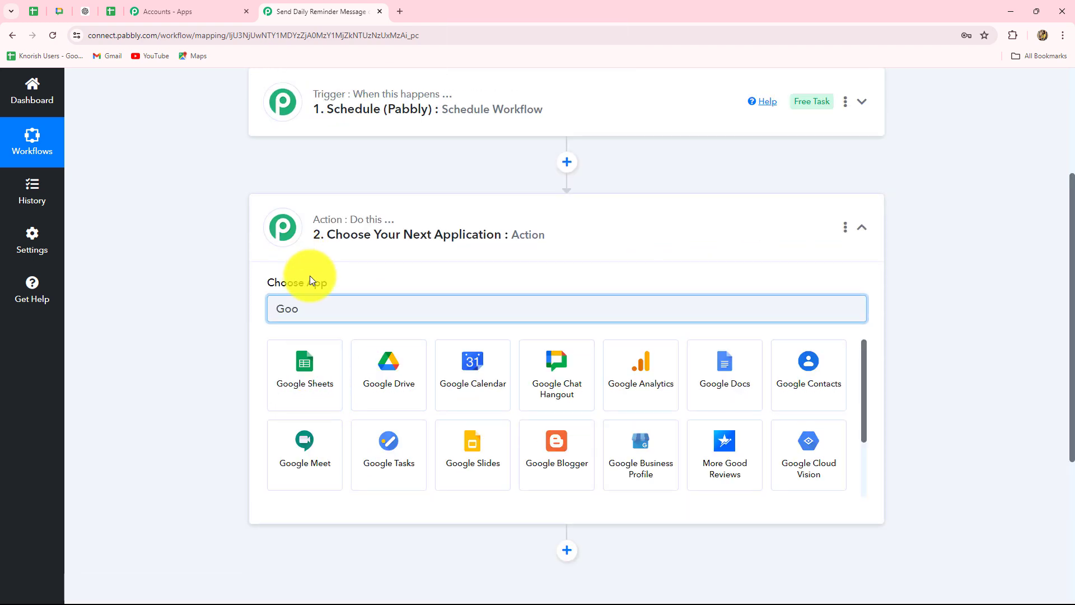
left_click(557, 386)
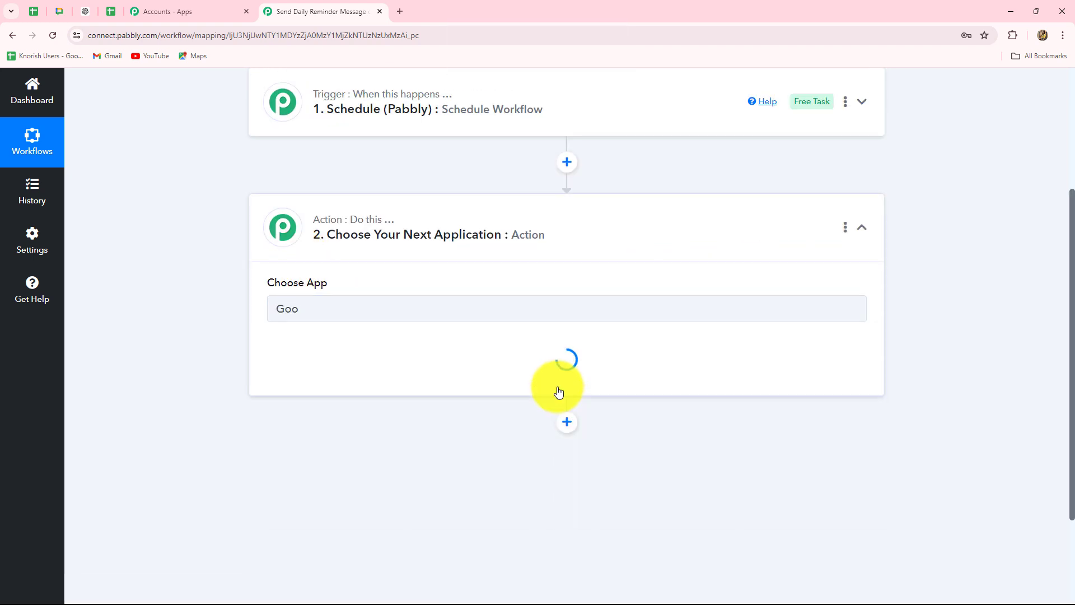
- Set the action event to Create Message and connect, revealing Chat Webhook URL and Message fields
left_click(373, 367)
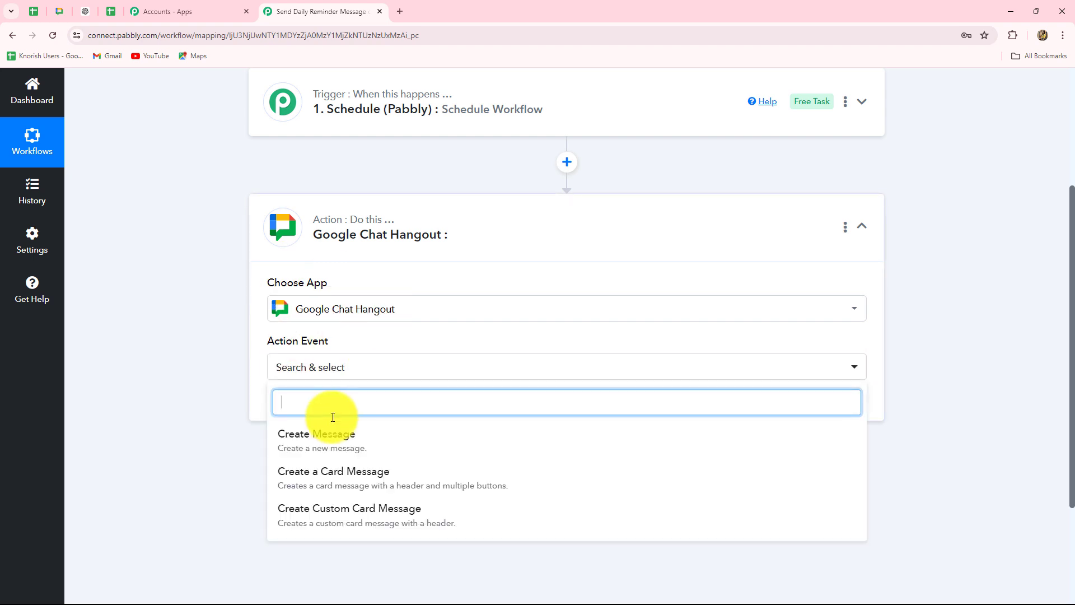
left_click(330, 430)
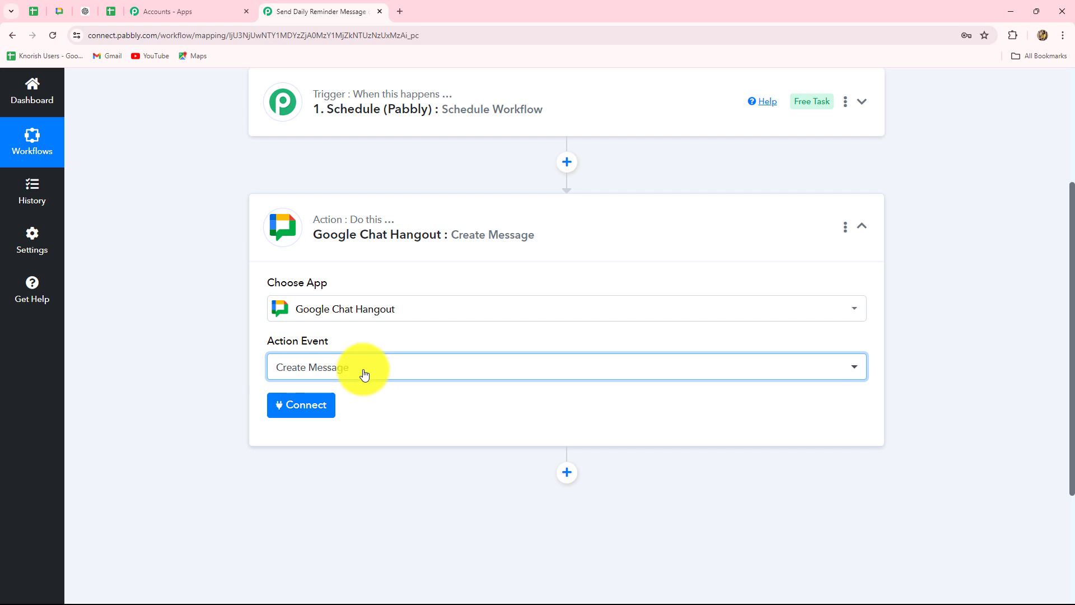
scroll(360, 372, "down", 3)
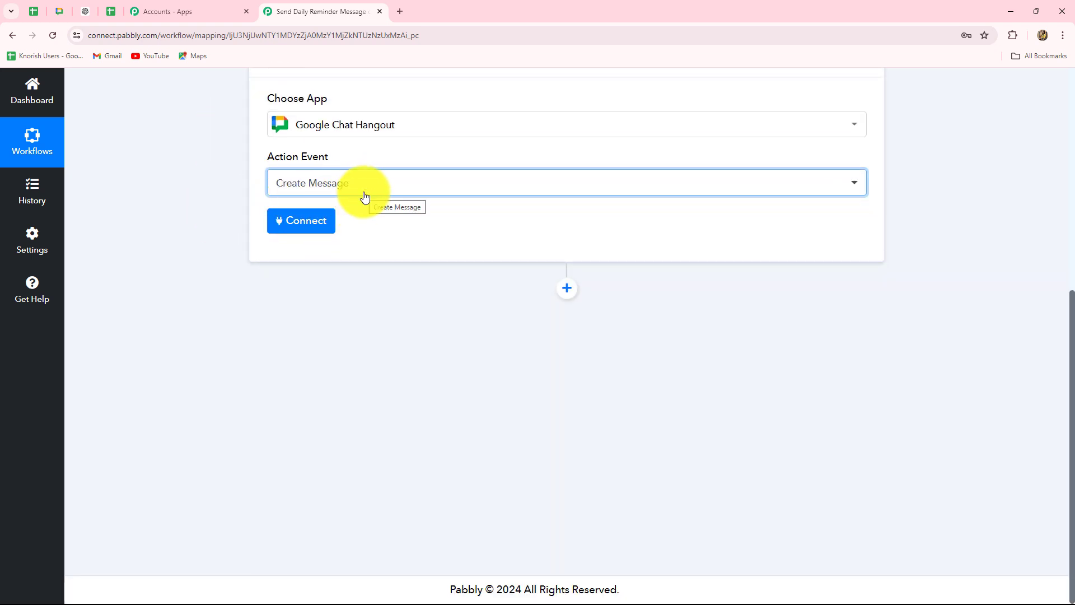
left_click(298, 222)
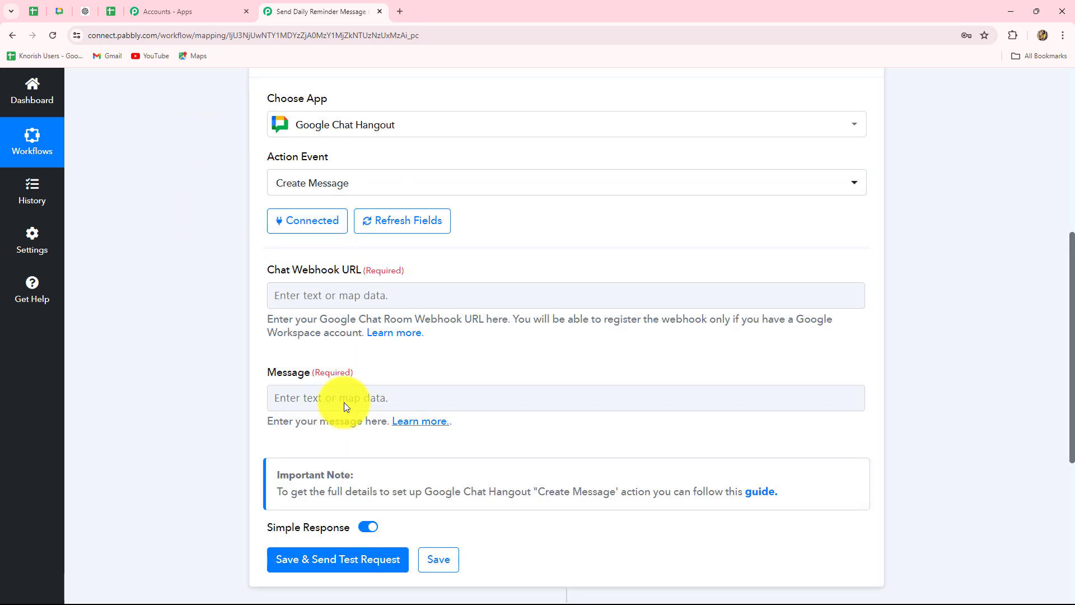
left_click(421, 302)
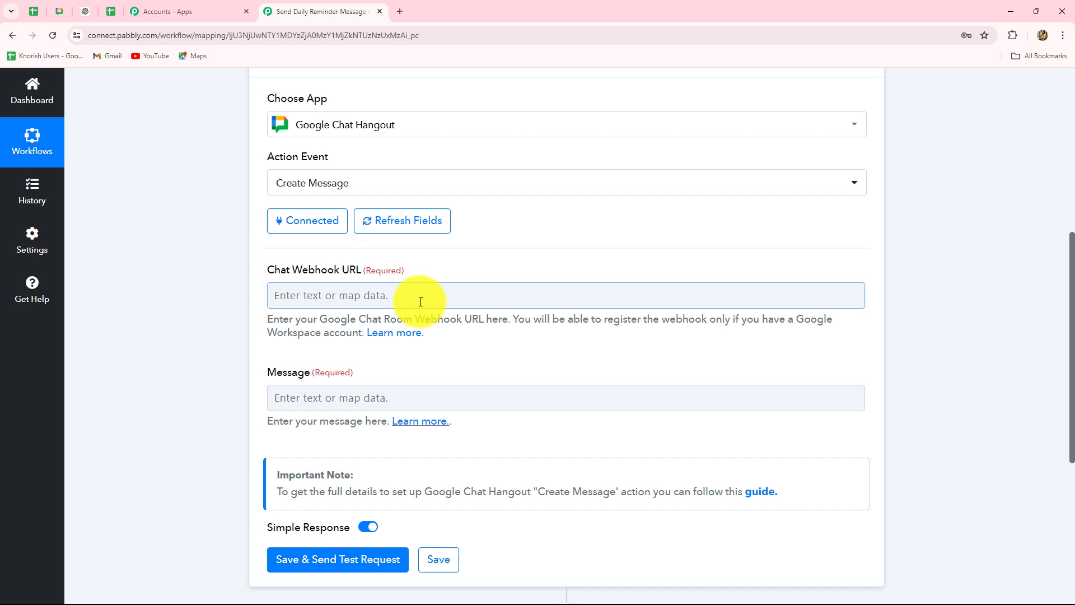
left_click(412, 400)
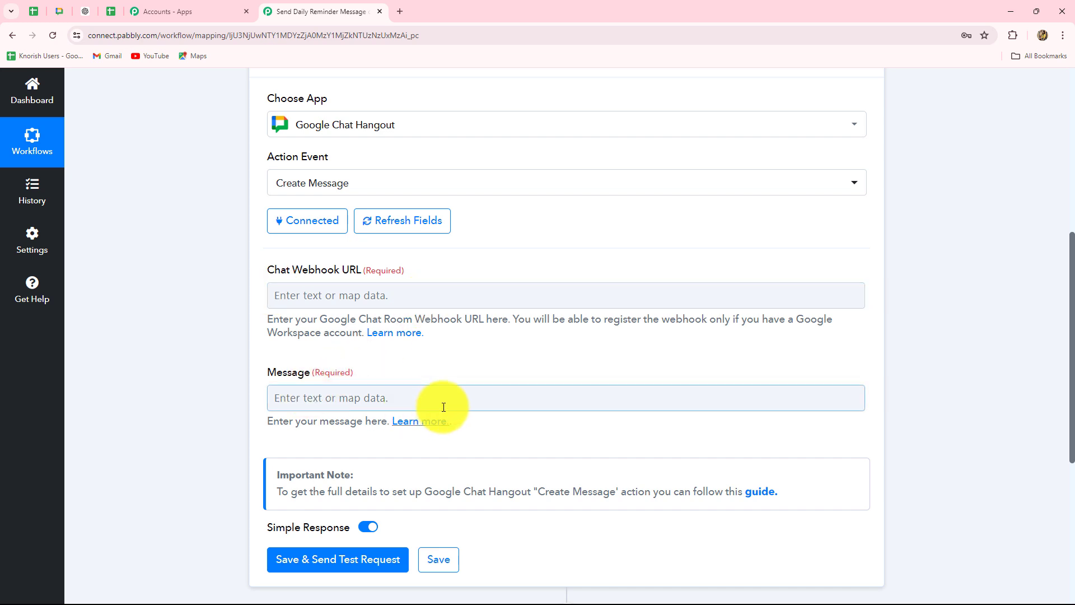